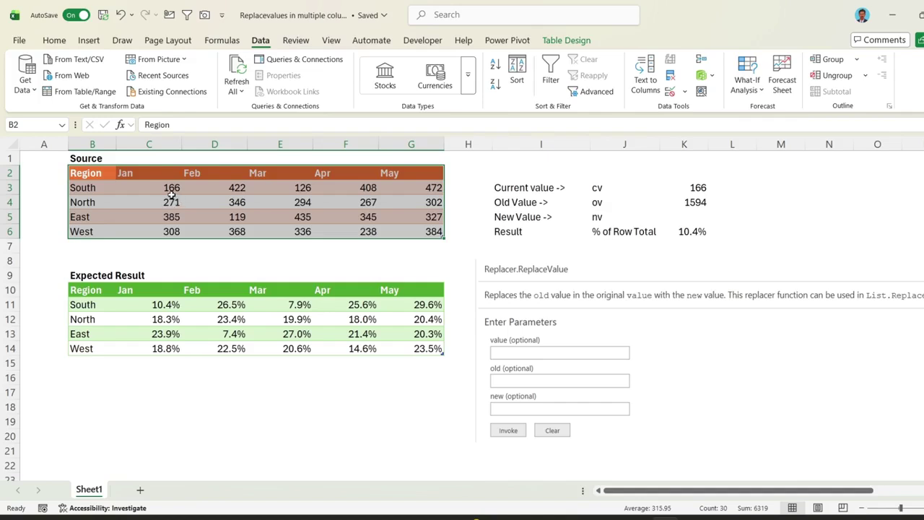
Step: Examine the South row of the Source table, its row total and the matching January percentage in the Expected Result table
{"action": "left_click_drag", "start_coordinate": [163, 189], "coordinate": [231, 199]}
{"action": "left_click", "coordinate": [285, 187]}
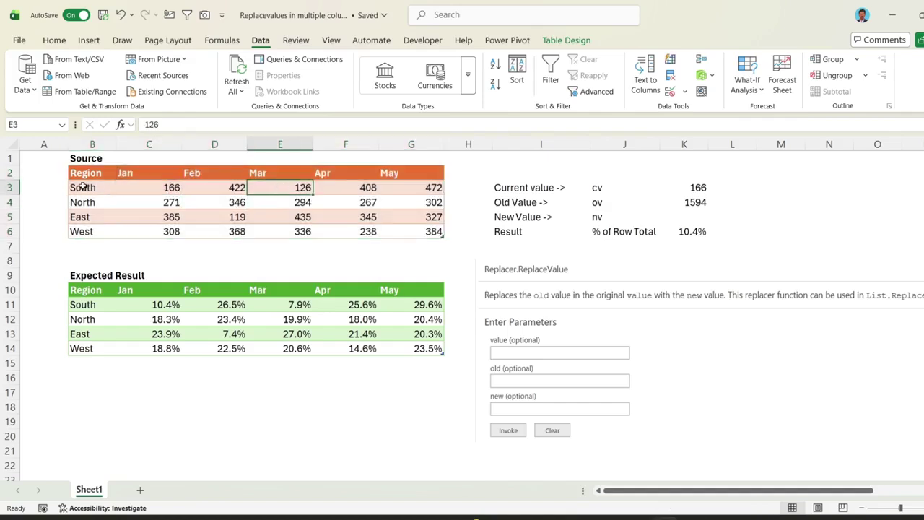
{"action": "left_click", "coordinate": [140, 304]}
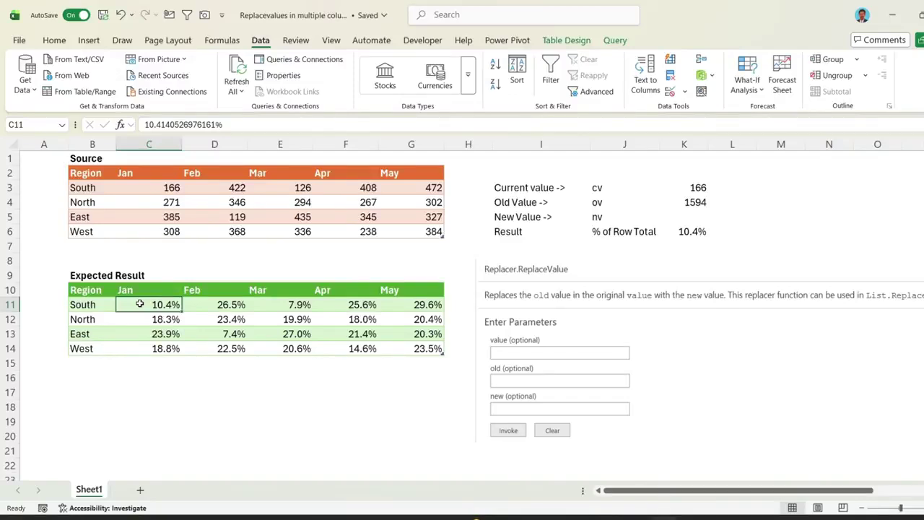
{"action": "left_click", "coordinate": [148, 186]}
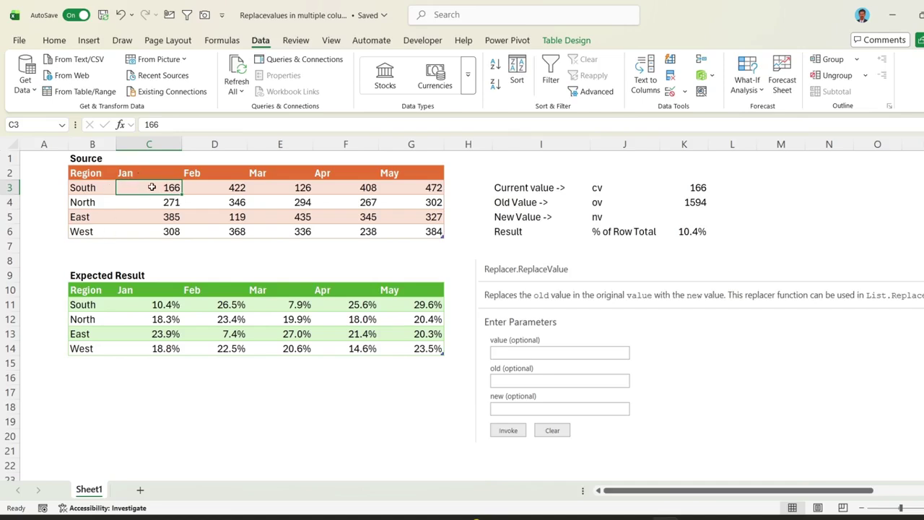
{"action": "left_click_drag", "start_coordinate": [147, 185], "coordinate": [421, 193]}
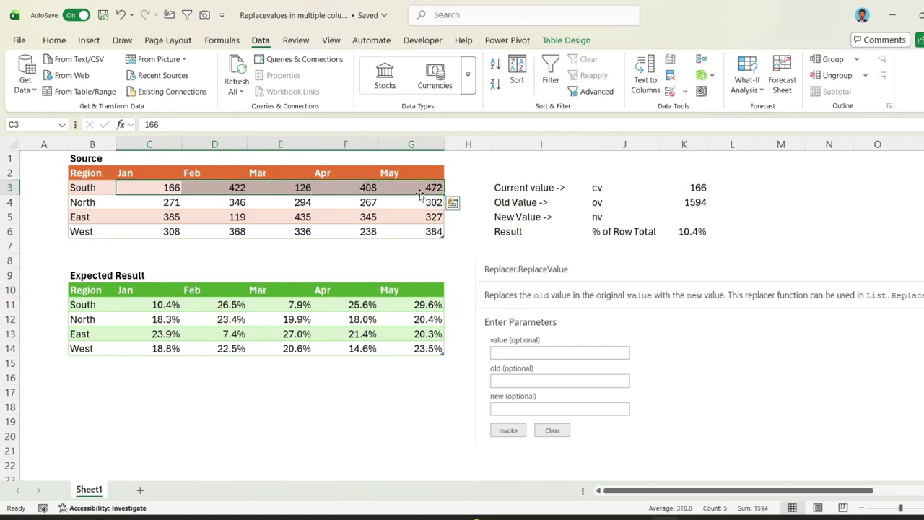
{"action": "left_click", "coordinate": [693, 206]}
{"action": "left_click", "coordinate": [151, 304]}
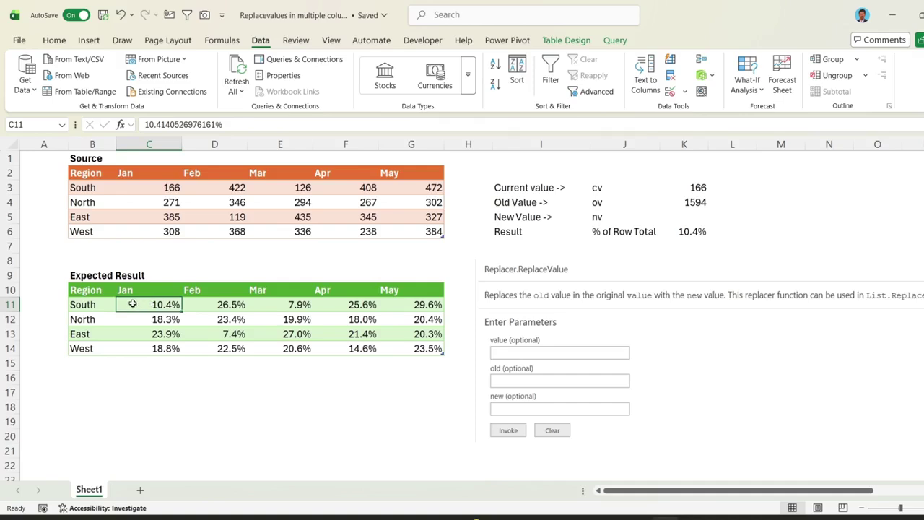
Step: Review the Replacer.ReplaceValue reference picture and the example current, old, new and result cells against the South and North source rows
{"action": "left_click", "coordinate": [631, 288]}
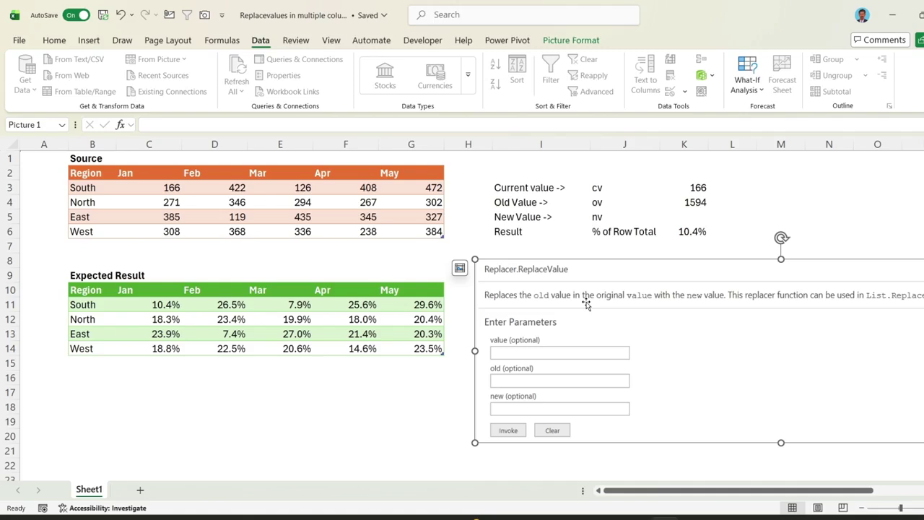
{"action": "left_click", "coordinate": [707, 188]}
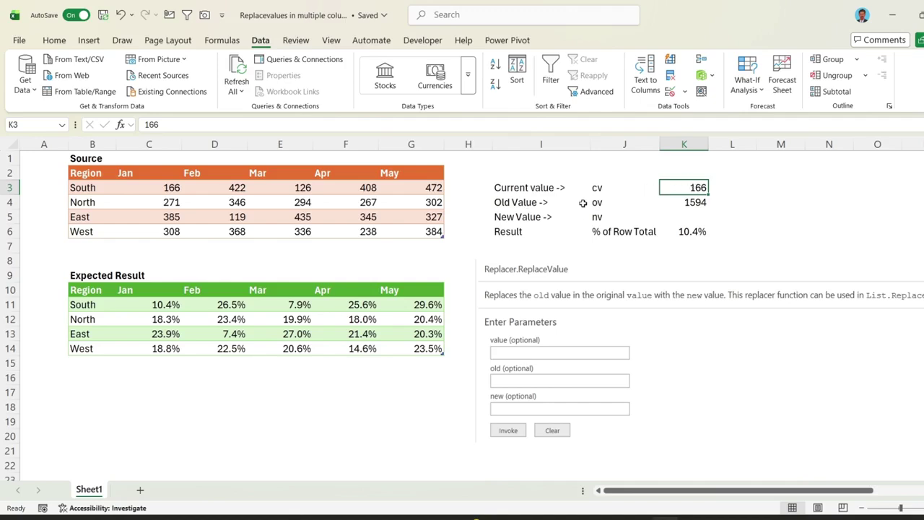
{"action": "left_click", "coordinate": [691, 203]}
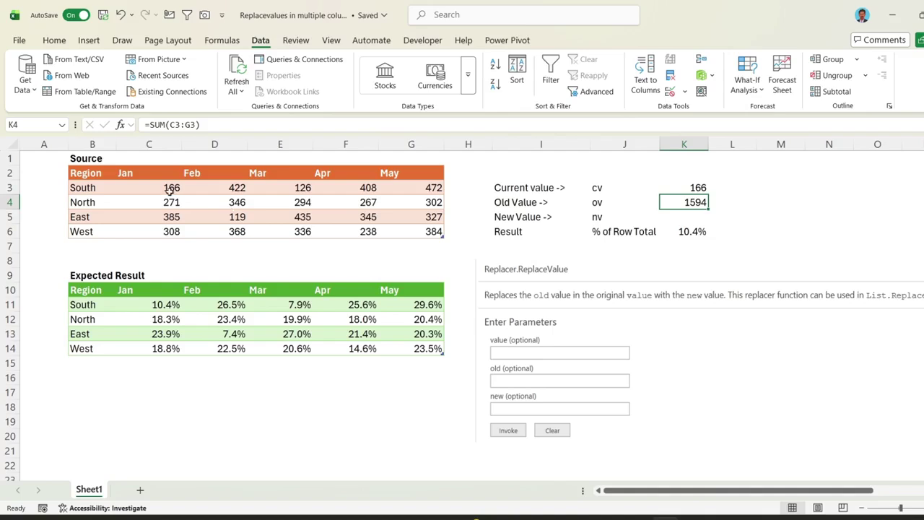
{"action": "left_click_drag", "start_coordinate": [169, 187], "coordinate": [397, 189]}
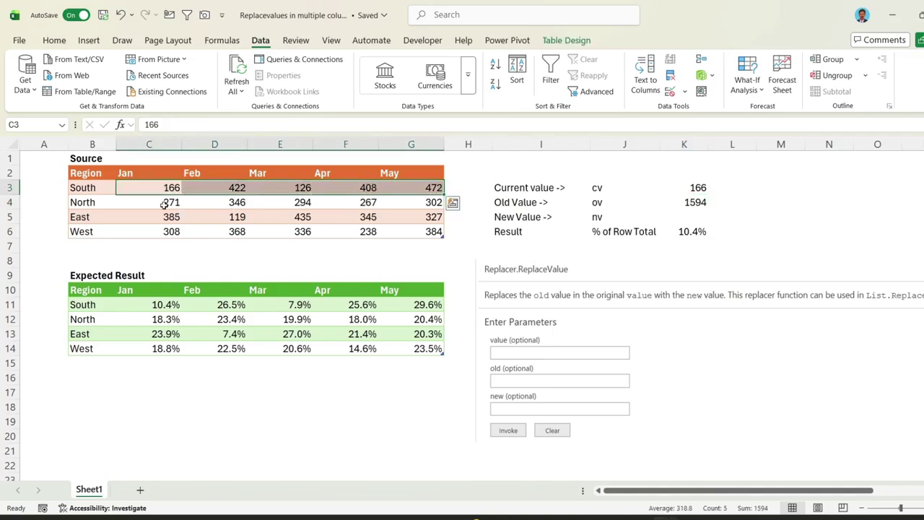
{"action": "left_click_drag", "start_coordinate": [161, 201], "coordinate": [429, 202]}
{"action": "left_click", "coordinate": [701, 203]}
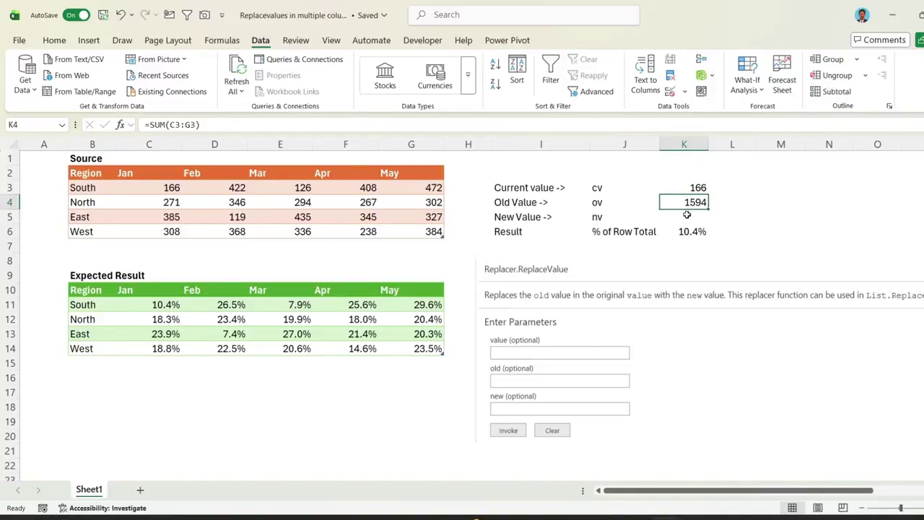
{"action": "left_click", "coordinate": [698, 190]}
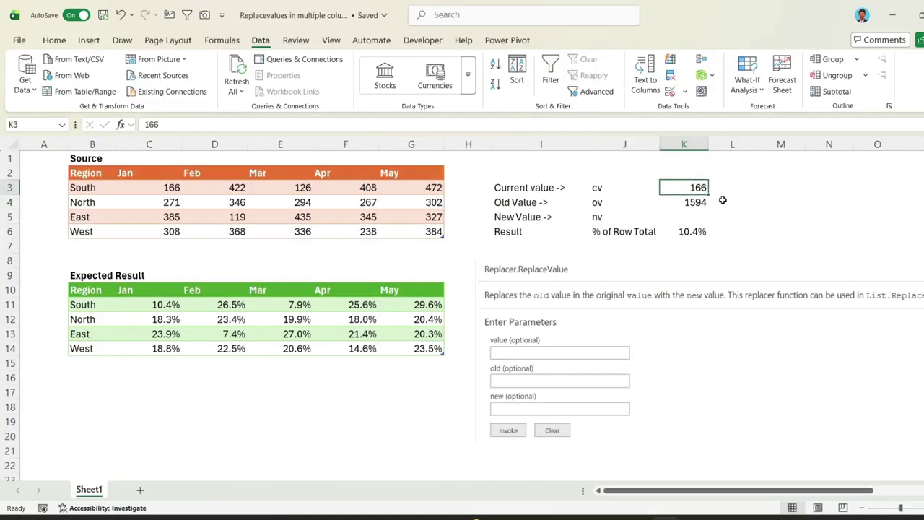
{"action": "left_click", "coordinate": [700, 204]}
{"action": "left_click", "coordinate": [696, 217]}
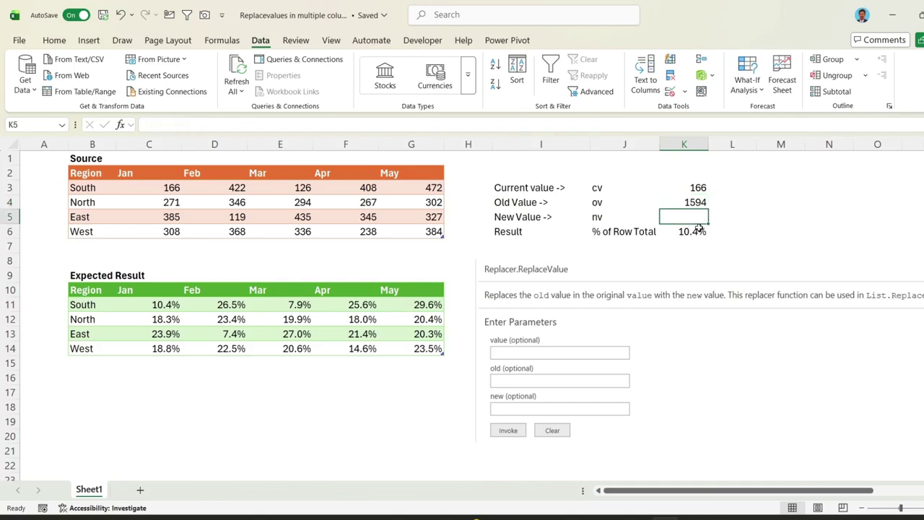
{"action": "left_click", "coordinate": [699, 230]}
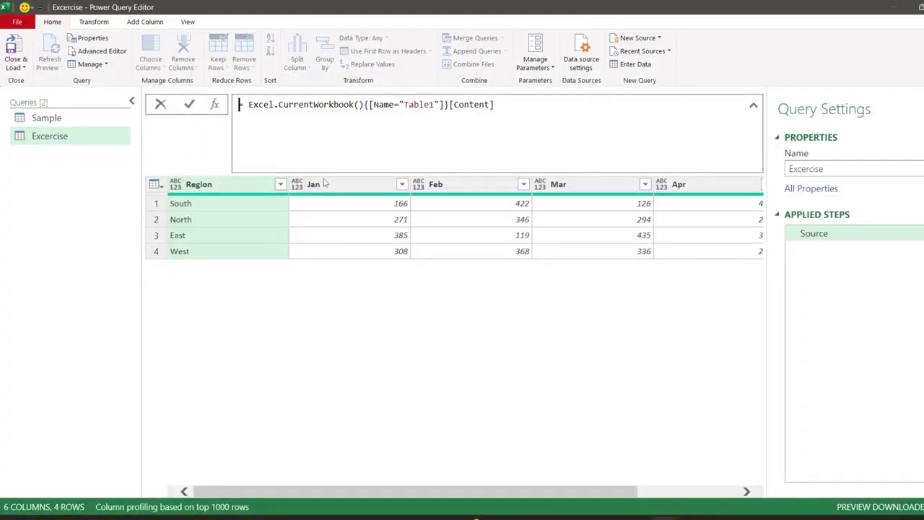
Step: Add a custom step after Source in the Excercise query
{"action": "left_click", "coordinate": [471, 186]}
{"action": "left_click", "coordinate": [354, 186]}
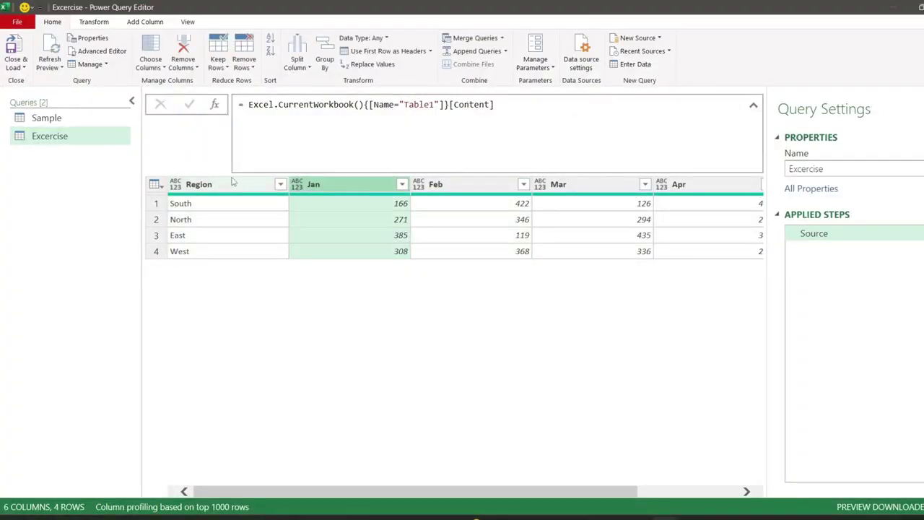
{"action": "left_click", "coordinate": [214, 104]}
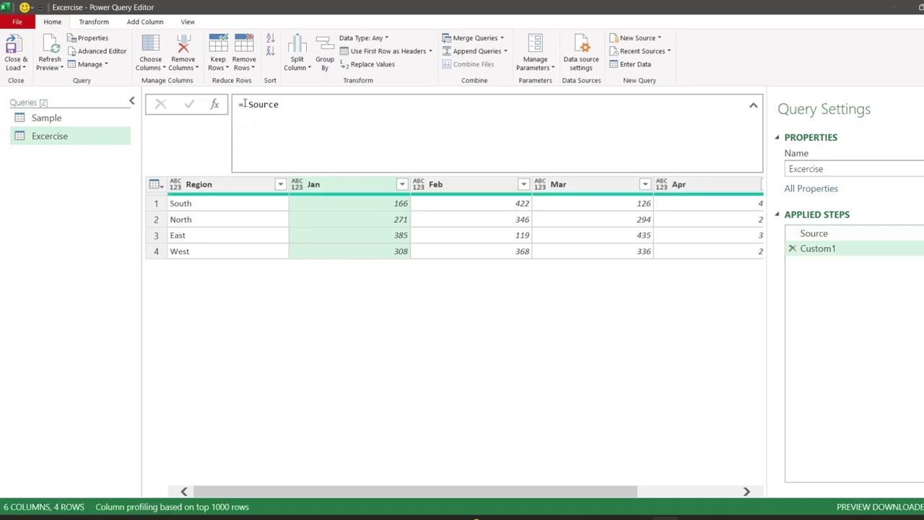
Step: Begin the custom step's formula with Table.ReplaceValue, passing Source as the table argument
{"action": "left_click", "coordinate": [268, 113]}
{"action": "type", "text": "tbl"}
{"action": "type", "text": "repl"}
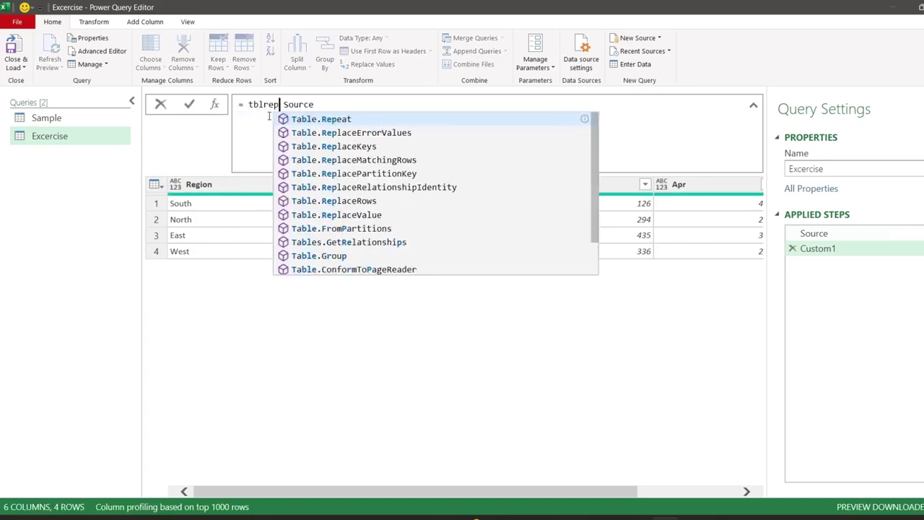
{"action": "key", "text": "Down"}
{"action": "key", "text": "Down"}
{"action": "key", "text": "Down"}
{"action": "key", "text": "Down"}
{"action": "key", "text": "Down"}
{"action": "key", "text": "Down"}
{"action": "key", "text": "Tab"}
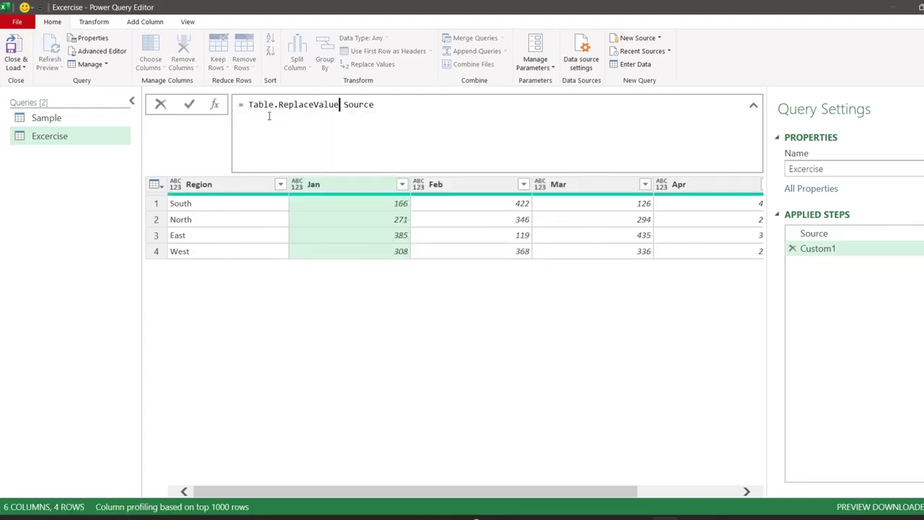
{"action": "type", "text": "("}
{"action": "key", "text": "Delete"}
{"action": "key", "text": "Delete"}
{"action": "type", "text": ","}
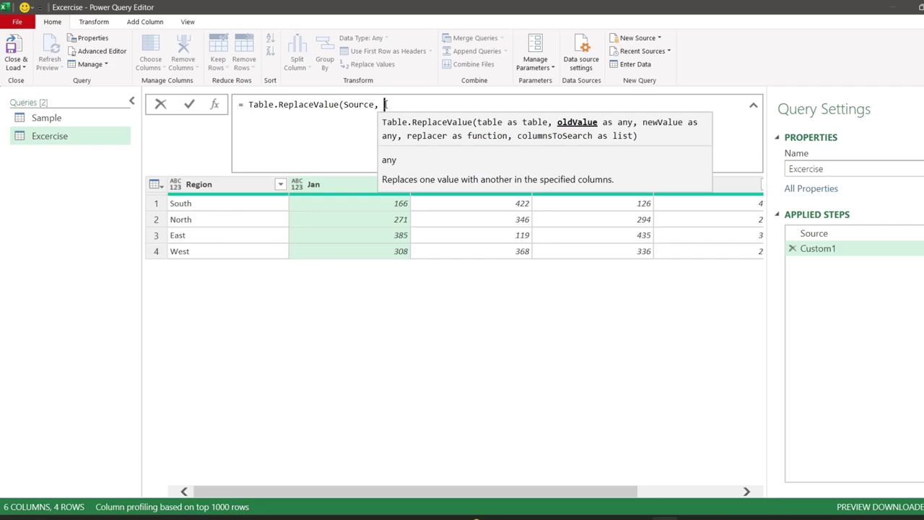
Step: Enter each Record.ToList(_) as the old value argument of Table.ReplaceValue
{"action": "type", "text": "each _"}
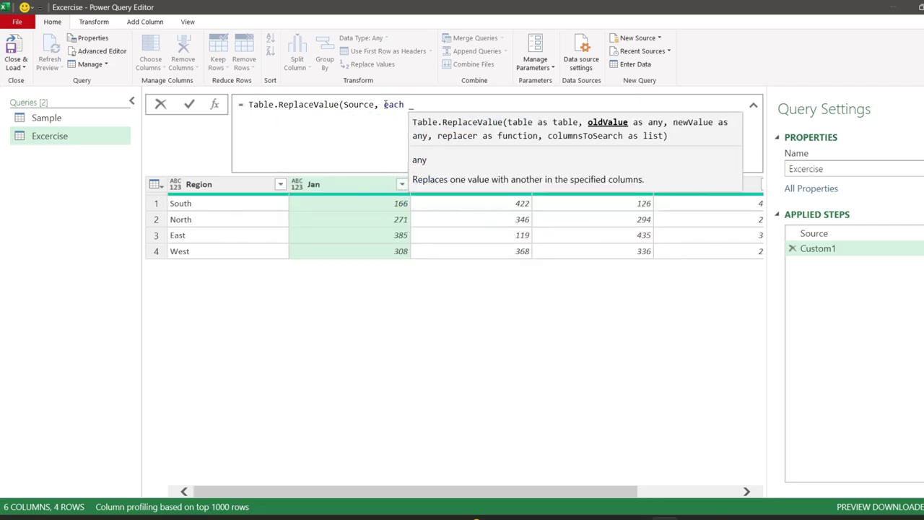
{"action": "key", "text": "Left"}
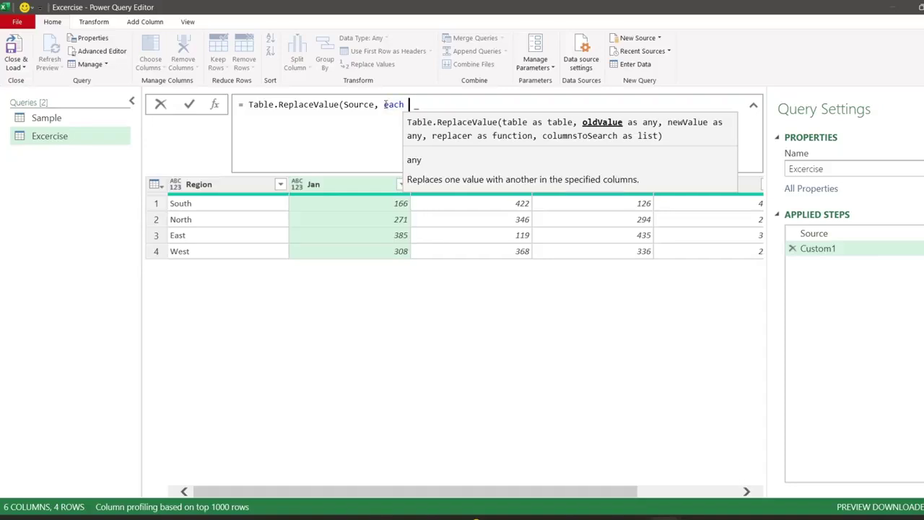
{"action": "type", "text": "re"}
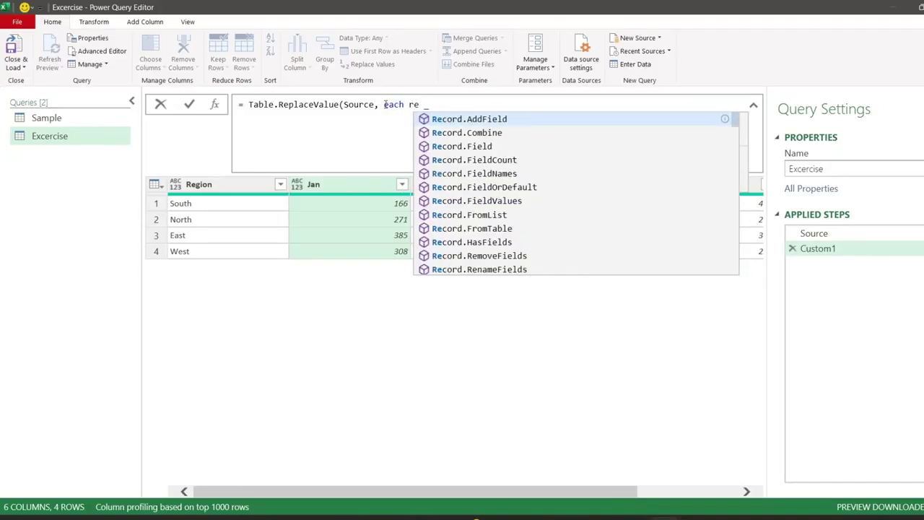
{"action": "type", "text": "ctol"}
{"action": "key", "text": "Tab"}
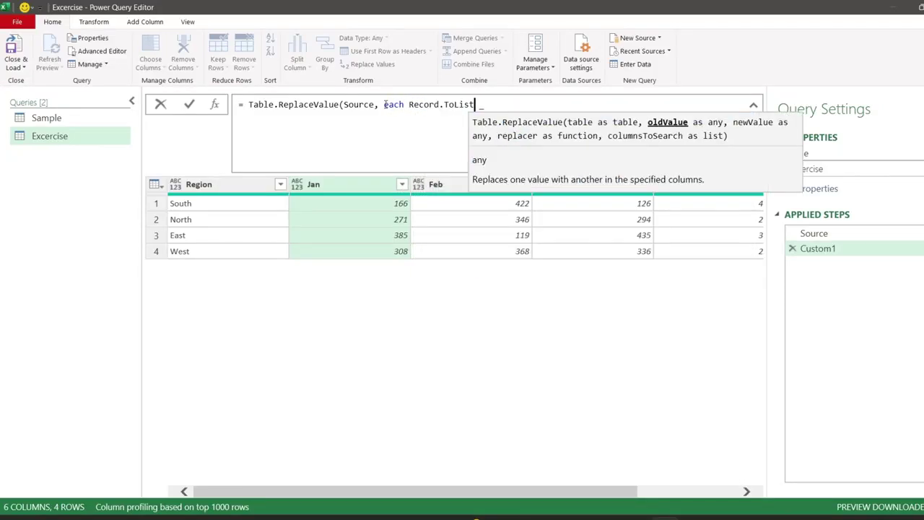
{"action": "type", "text": "("}
{"action": "key", "text": "Escape"}
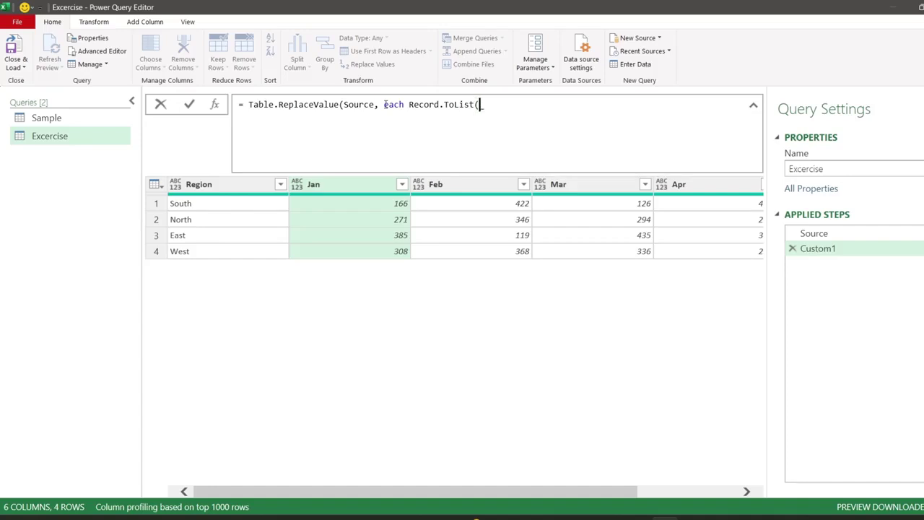
{"action": "left_click", "coordinate": [493, 109]}
{"action": "type", "text": ")"}
Step: Wrap Record.ToList(_) in List.Skip so the Region value is left out of each row's list
{"action": "left_click", "coordinate": [409, 104]}
{"action": "type", "text": "lstsk"}
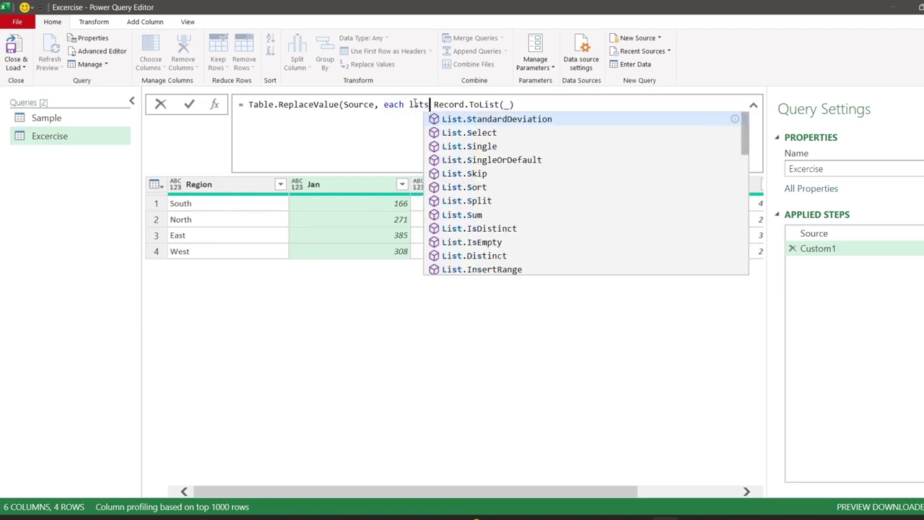
{"action": "key", "text": "Tab"}
{"action": "type", "text": "("}
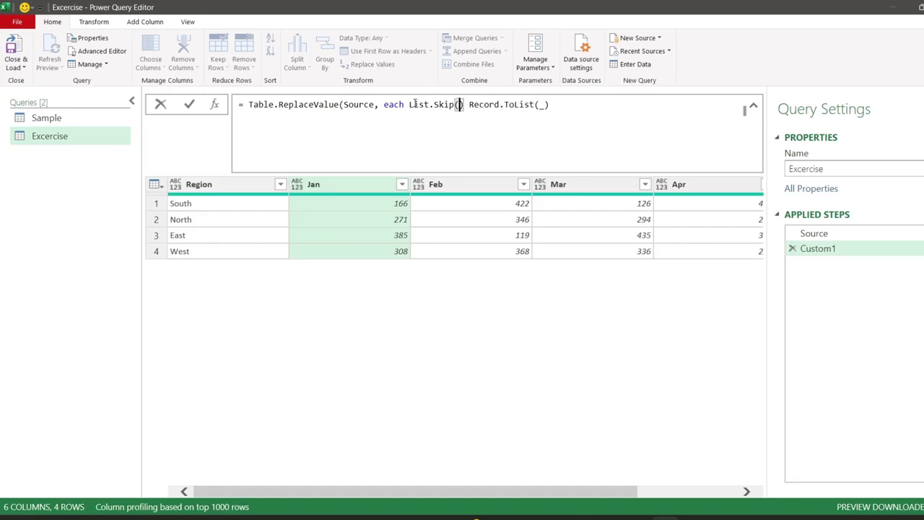
{"action": "left_click", "coordinate": [564, 106]}
{"action": "type", "text": "))"}
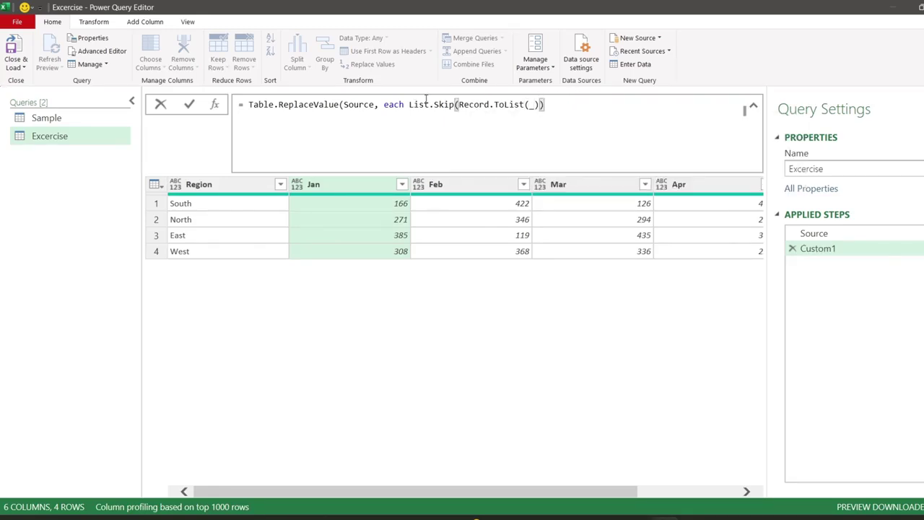
Step: Wrap the List.Skip expression in List.Sum to total each row, and end the old value argument with a comma
{"action": "left_click_drag", "start_coordinate": [409, 105], "coordinate": [422, 105]}
{"action": "left_click_drag", "start_coordinate": [483, 102], "coordinate": [547, 104]}
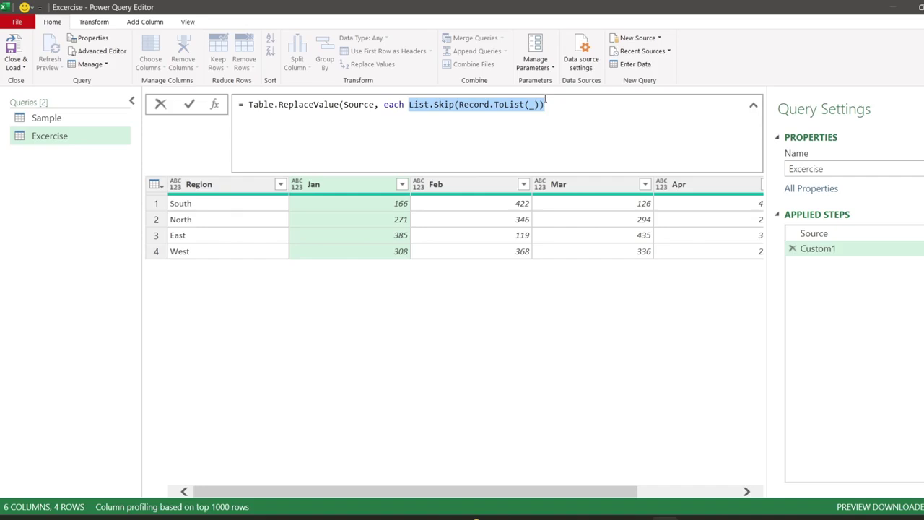
{"action": "left_click", "coordinate": [408, 106]}
{"action": "type", "text": "lsts "}
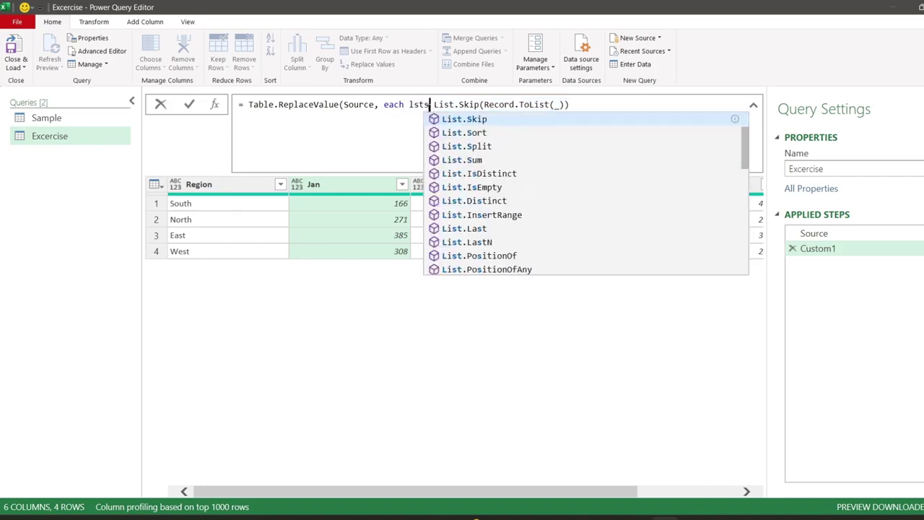
{"action": "type", "text": "um"}
{"action": "key", "text": "Tab"}
{"action": "type", "text": "("}
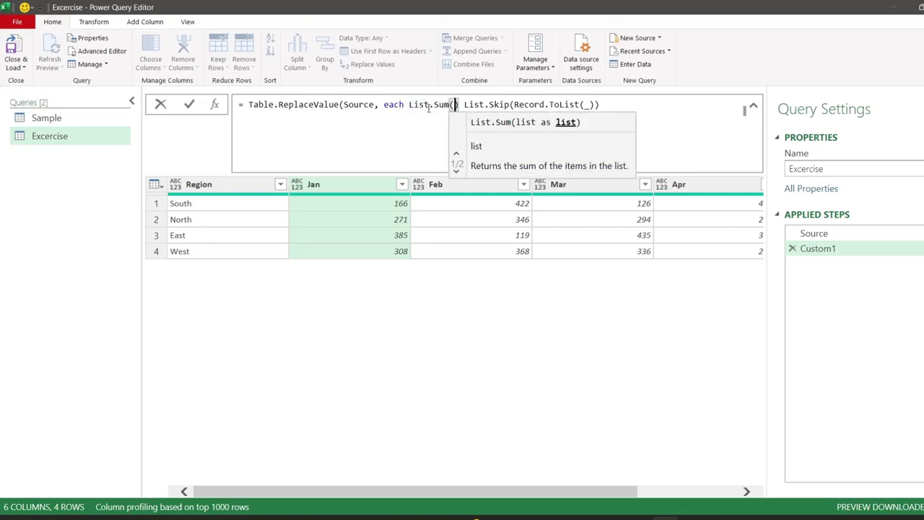
{"action": "key", "text": "Delete"}
{"action": "key", "text": "Delete"}
{"action": "left_click", "coordinate": [602, 107]}
{"action": "type", "text": ")"}
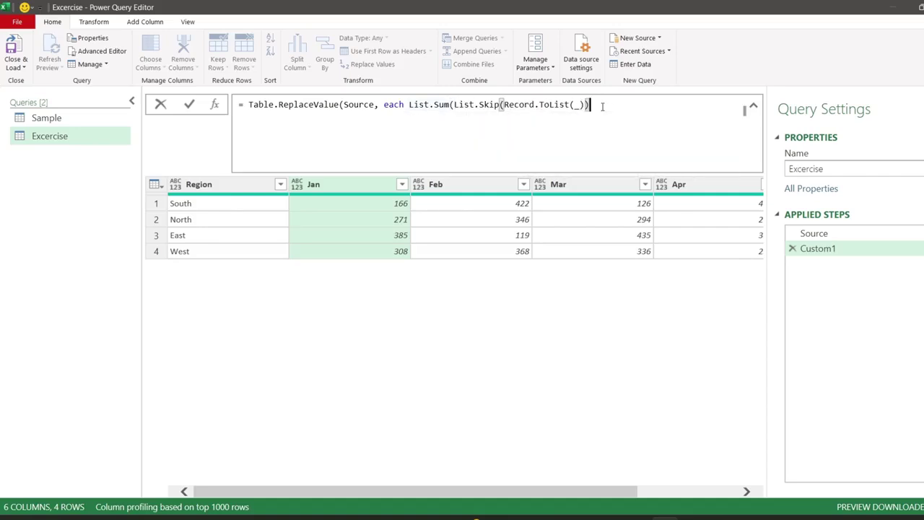
{"action": "type", "text": "),"}
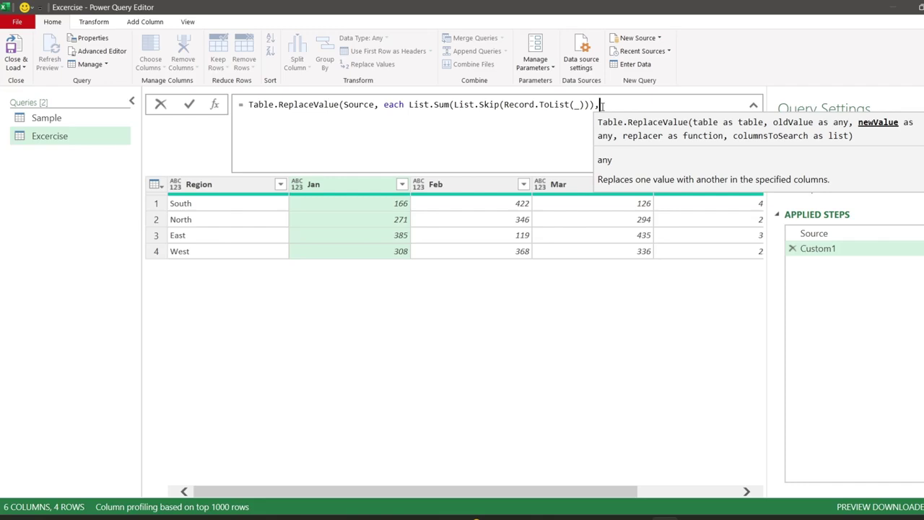
Step: Enter null as the new value and (cv,ov,nv) => cv/ov as the replacer function of Table.ReplaceValue
{"action": "type", "text": "null"}
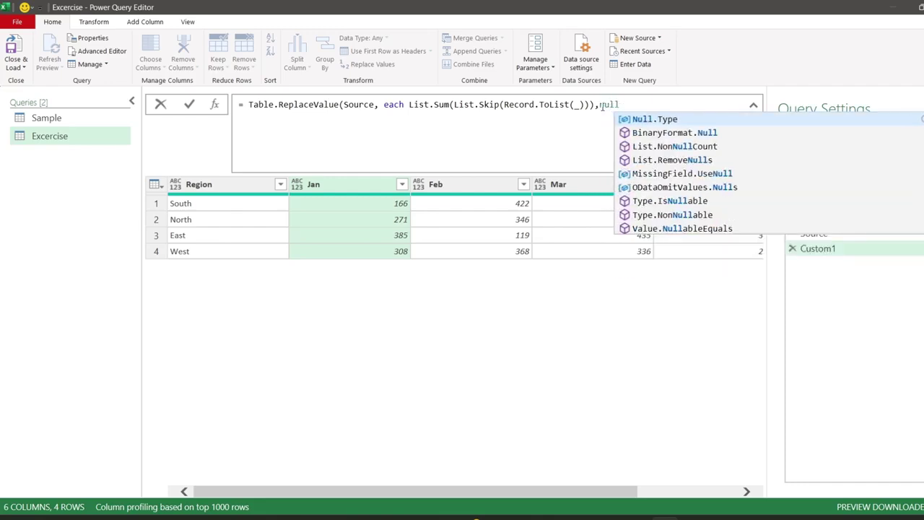
{"action": "type", "text": ","}
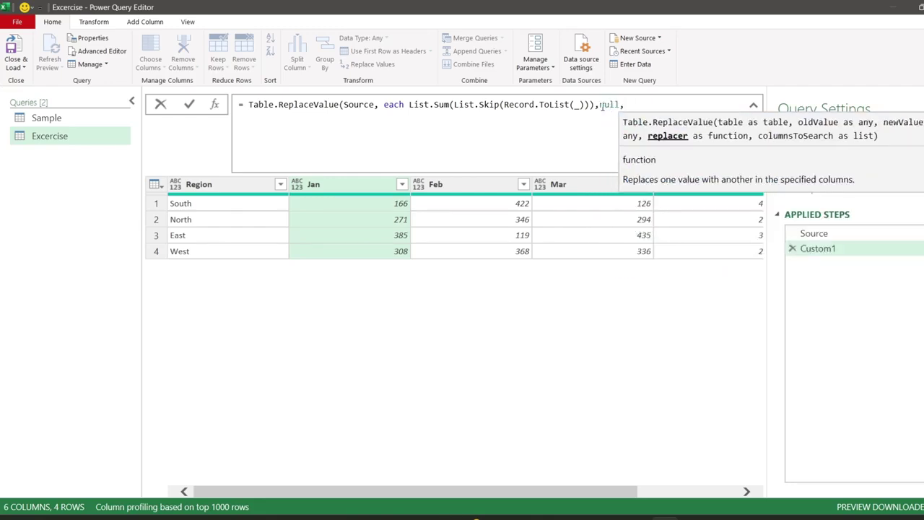
{"action": "type", "text": " ("}
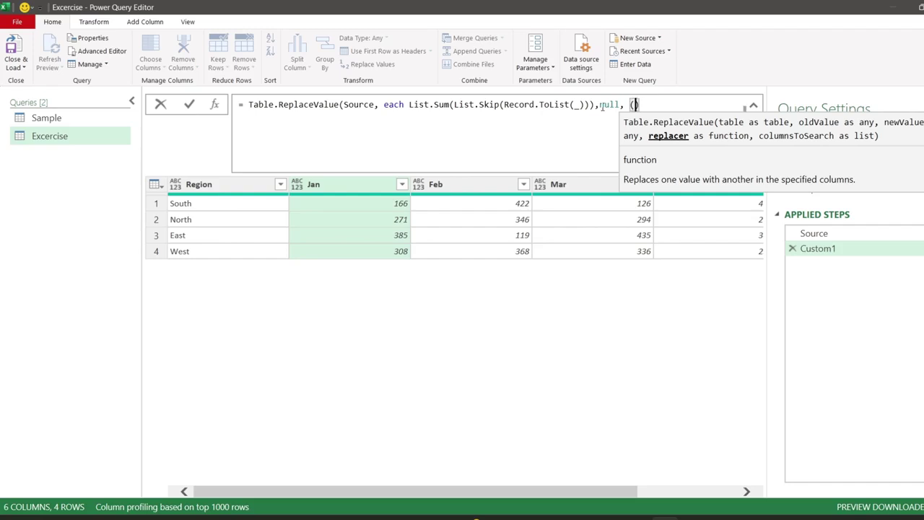
{"action": "type", "text": "cv,ov,"}
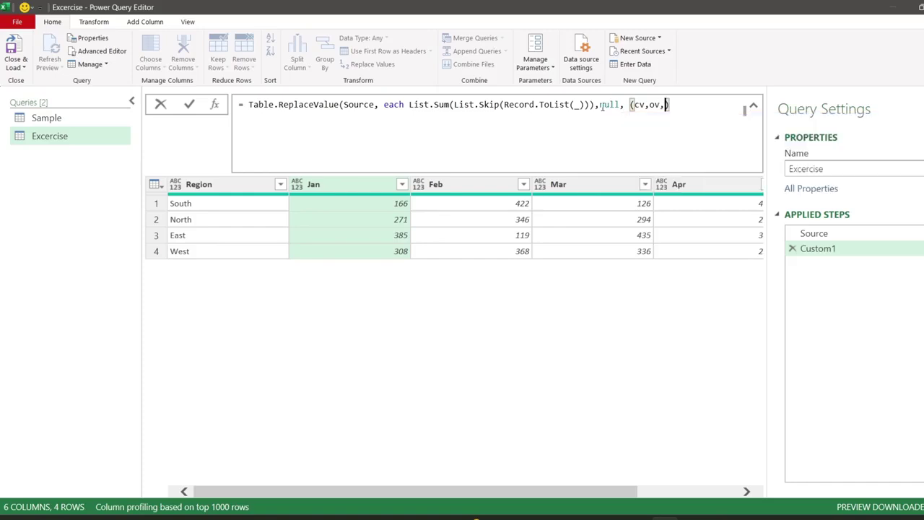
{"action": "type", "text": "nv"}
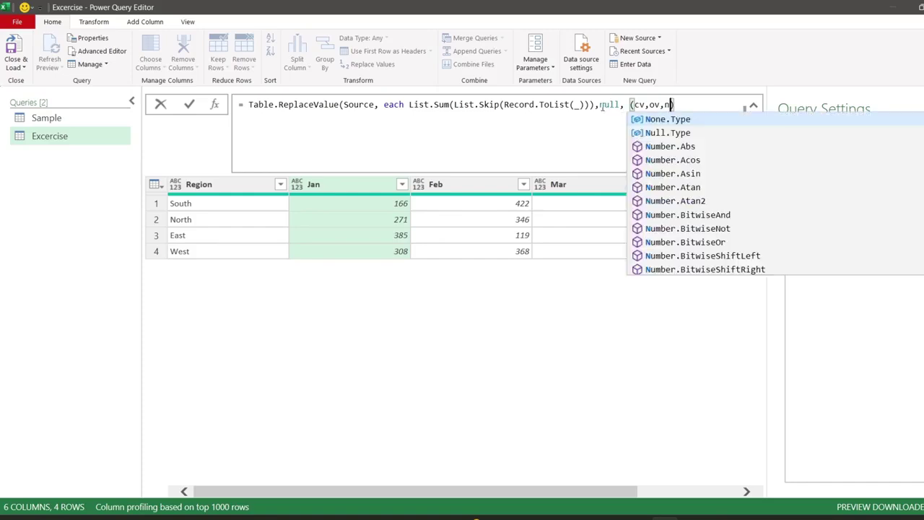
{"action": "type", "text": ") =>"}
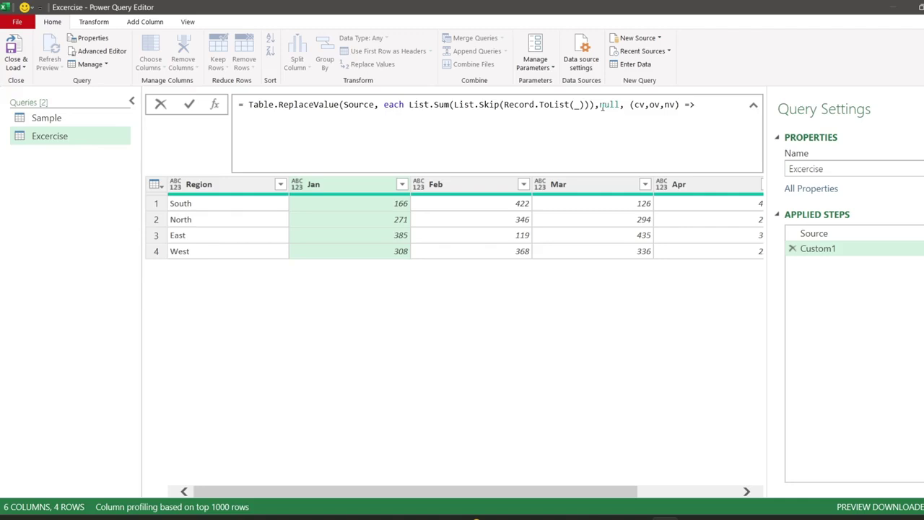
{"action": "type", "text": " cv"}
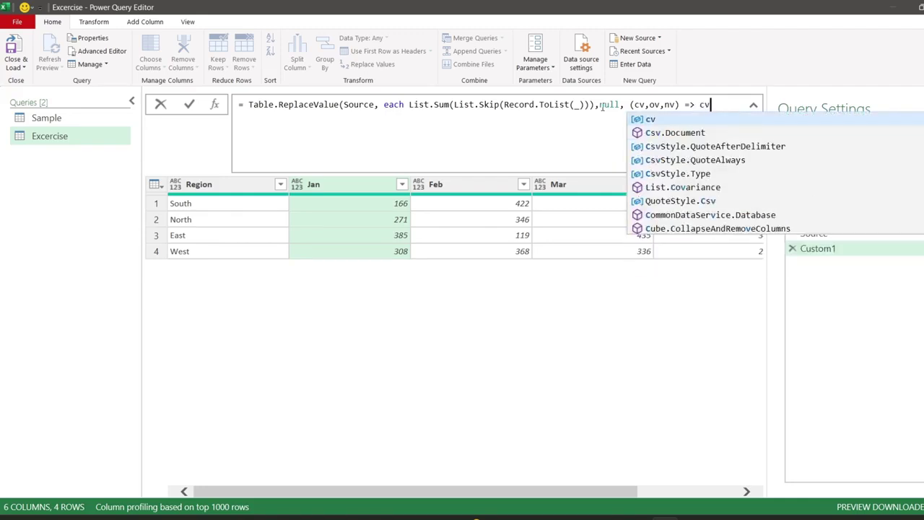
{"action": "type", "text": "/ov"}
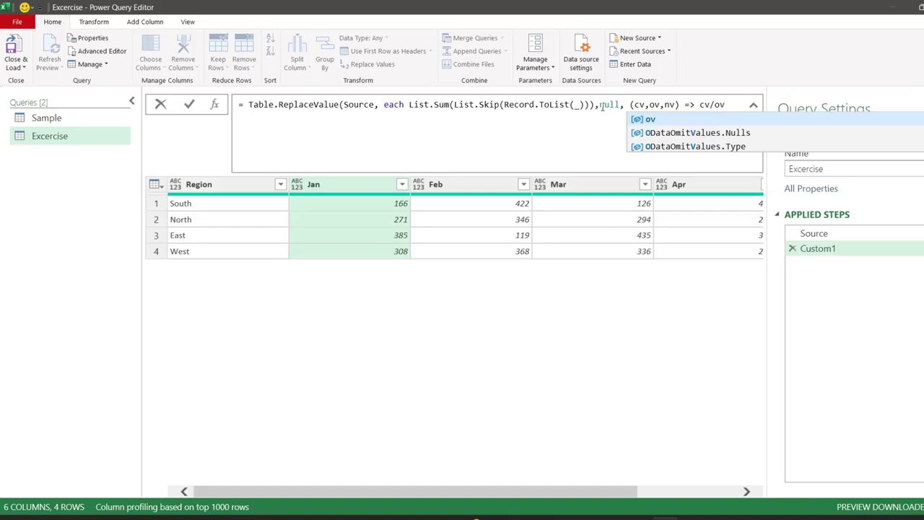
{"action": "type", "text": ","}
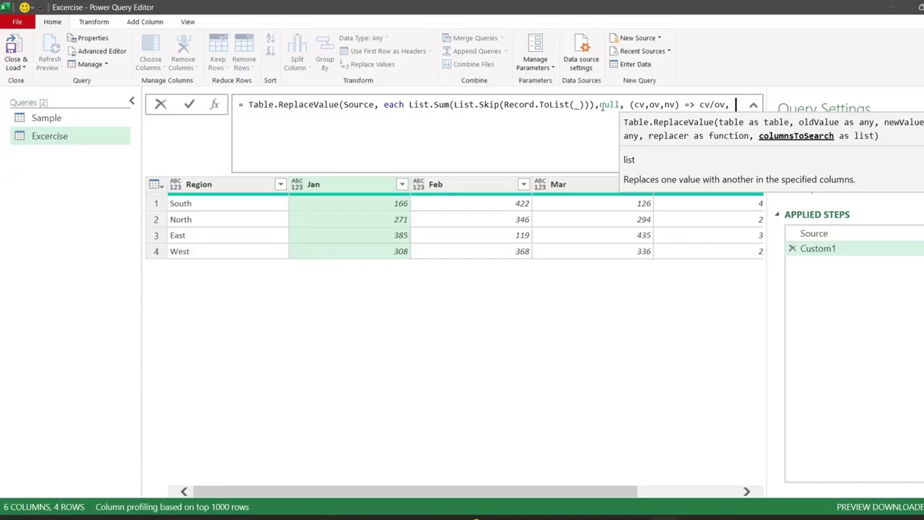
Step: Enter Table.ColumnNames(Source) as the columns-to-search argument of Table.ReplaceValue
{"action": "type", "text": "tblcol"}
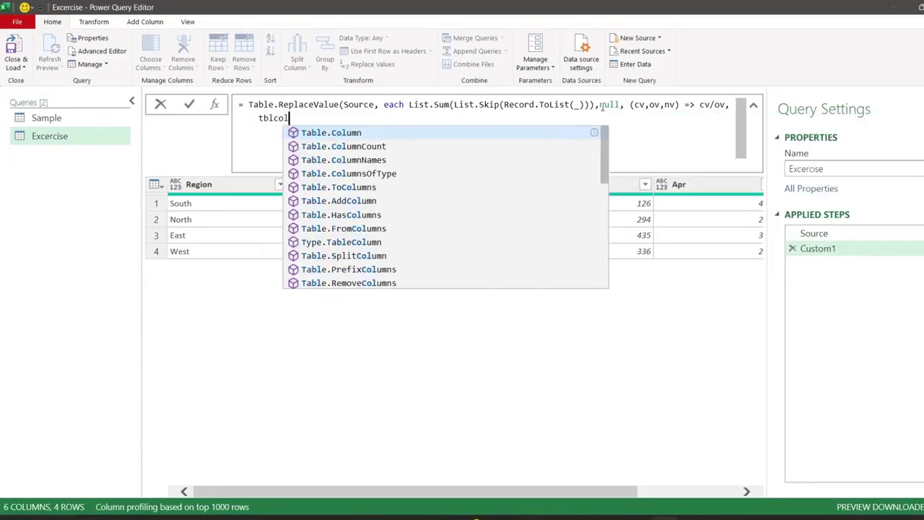
{"action": "key", "text": "Down"}
{"action": "key", "text": "Down"}
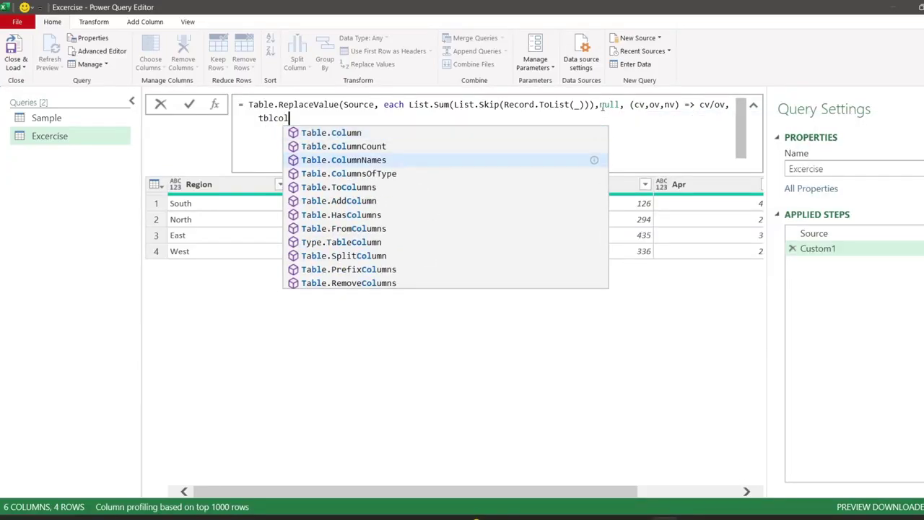
{"action": "key", "text": "Tab"}
{"action": "type", "text": "("}
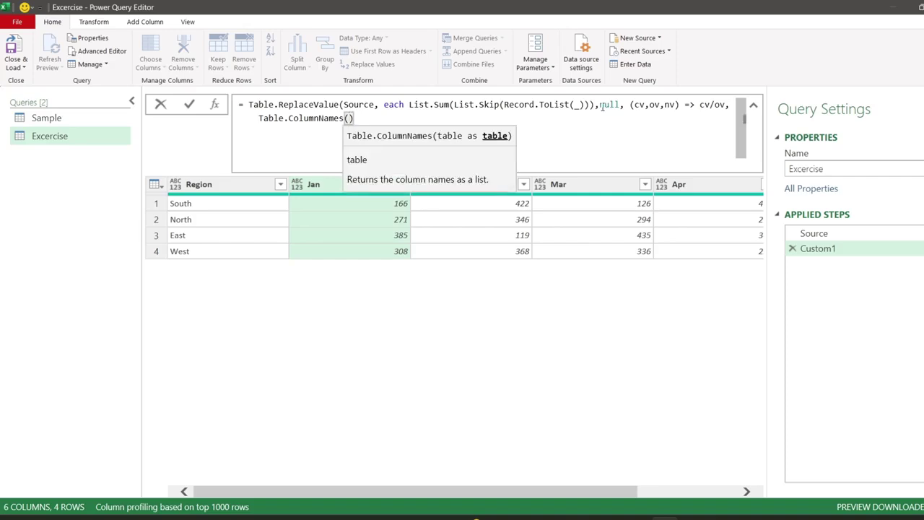
{"action": "type", "text": "Source)"}
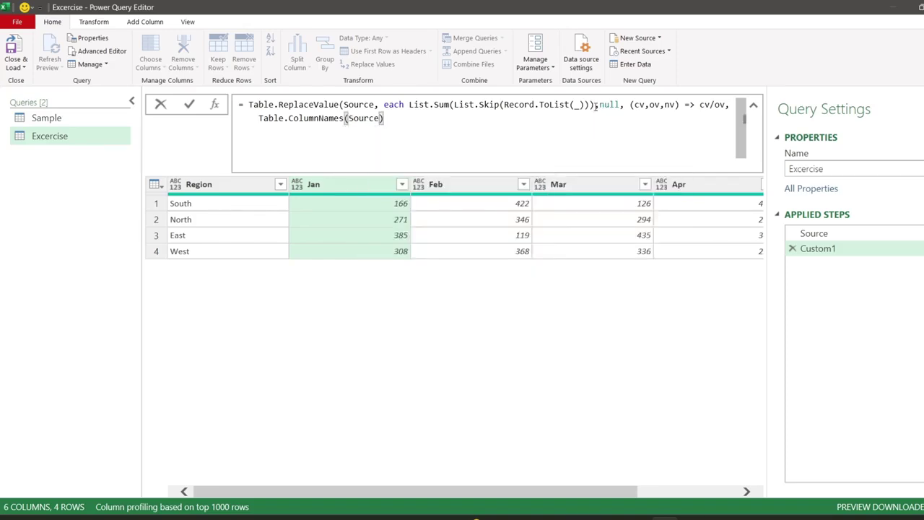
{"action": "left_click_drag", "start_coordinate": [259, 118], "coordinate": [360, 127]}
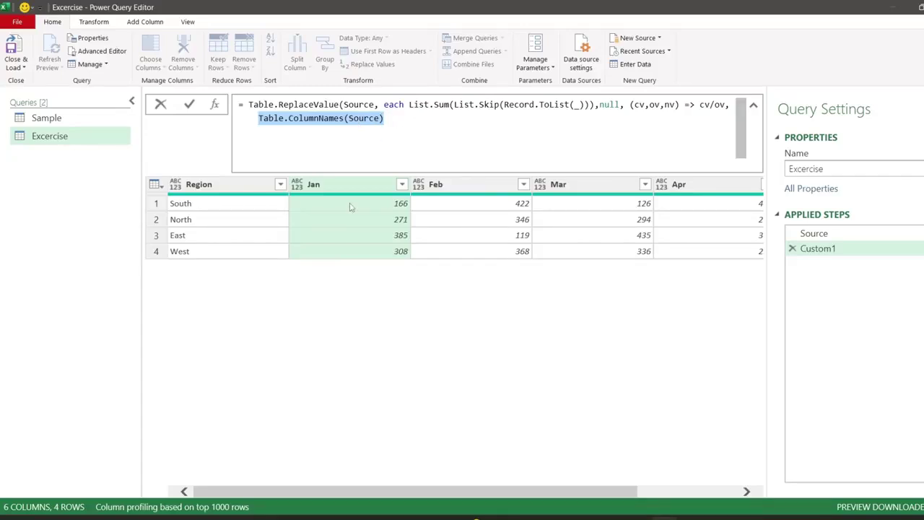
Step: Wrap Table.ColumnNames(Source) in List.Skip so the Region column is left out of the columns to search
{"action": "left_click", "coordinate": [258, 117]}
{"action": "key", "text": "Left"}
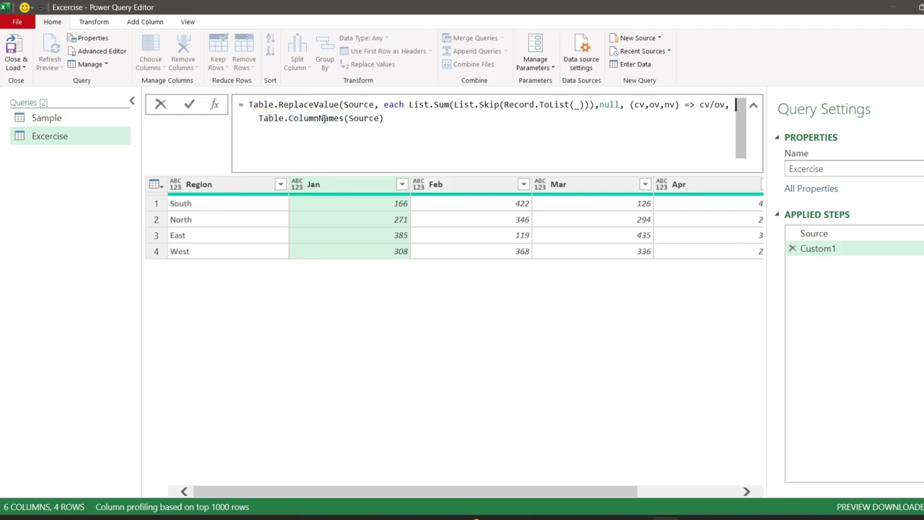
{"action": "type", "text": "List.Skip"}
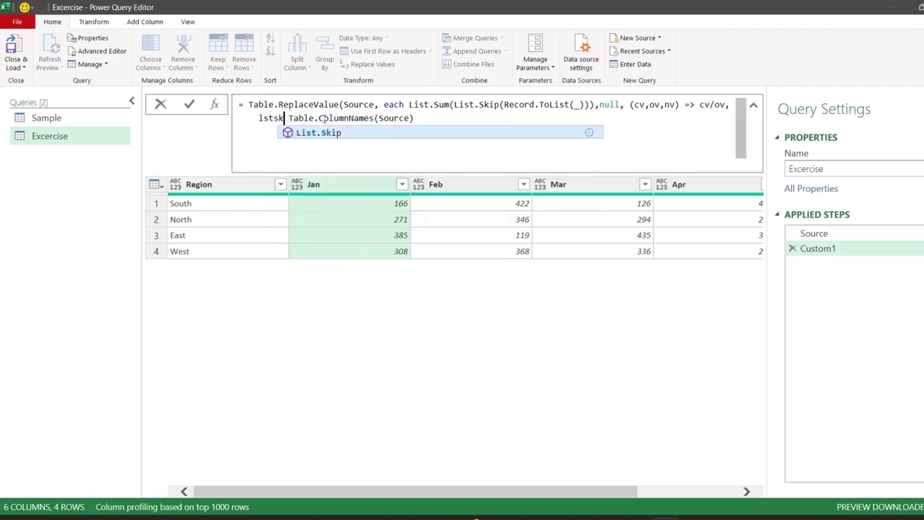
{"action": "type", "text": "("}
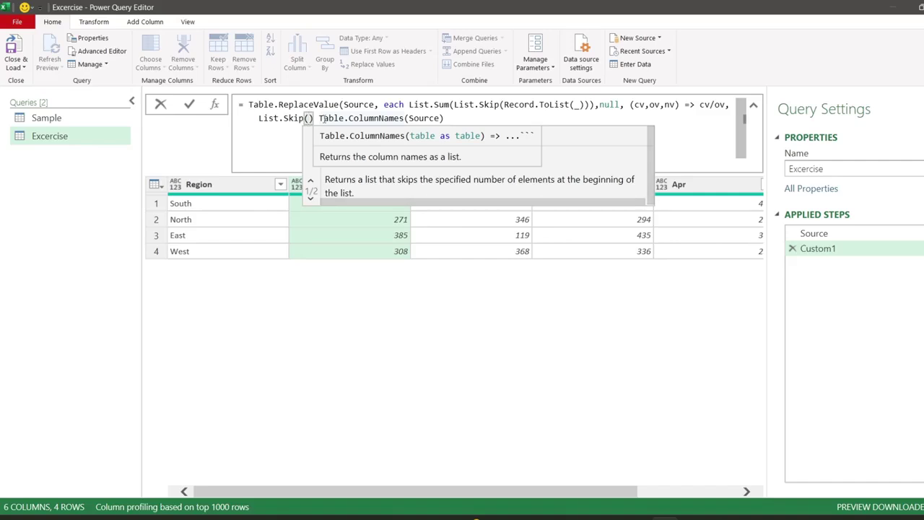
{"action": "left_click", "coordinate": [443, 120]}
{"action": "left_click", "coordinate": [436, 119]}
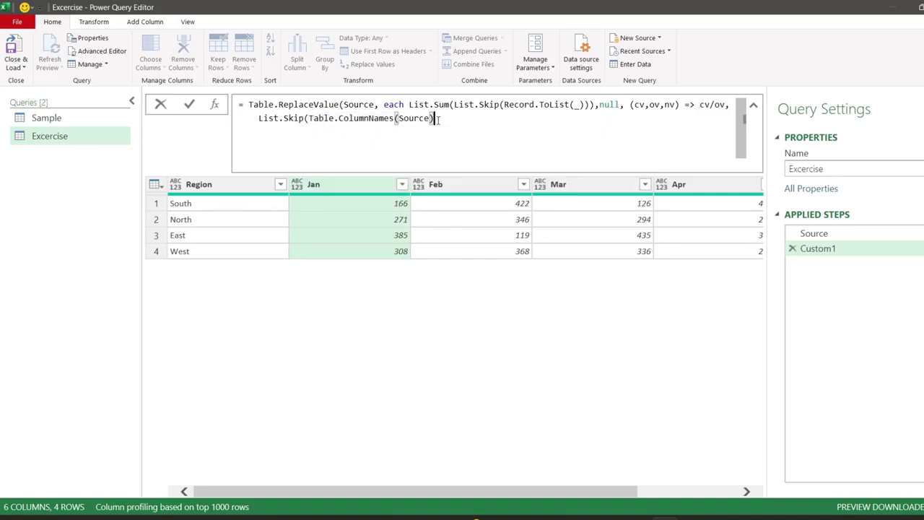
{"action": "type", "text": ")"}
Step: Close the Table.ReplaceValue formula with a final parenthesis, apply it, and check the South row's Jan value
{"action": "left_click_drag", "start_coordinate": [259, 117], "coordinate": [426, 127]}
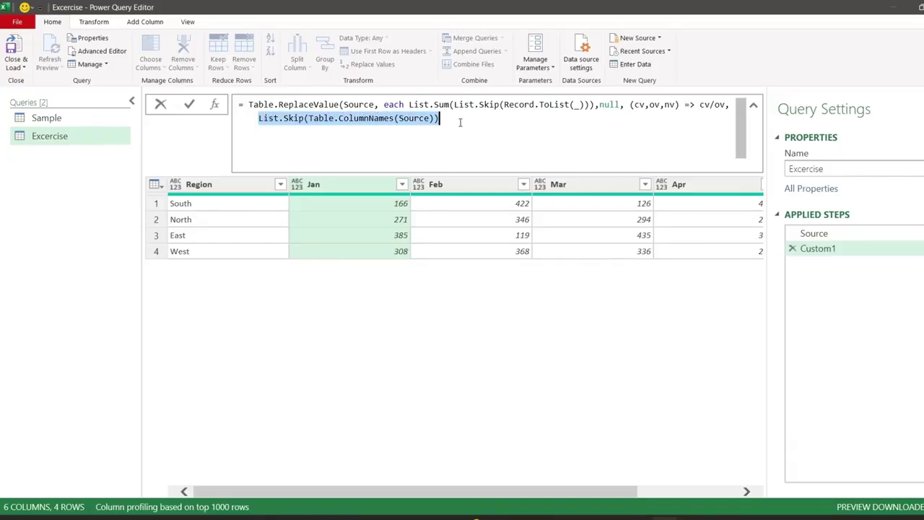
{"action": "left_click", "coordinate": [462, 122]}
{"action": "type", "text": ")"}
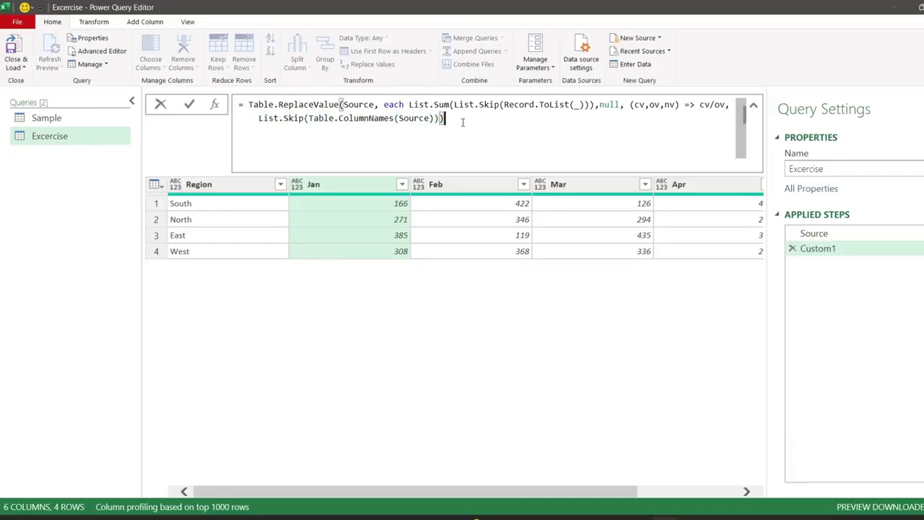
{"action": "left_click", "coordinate": [189, 106]}
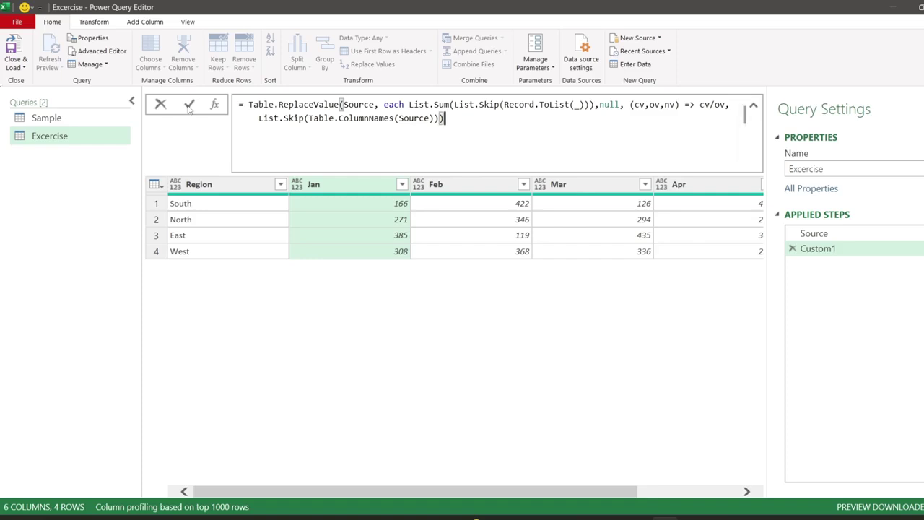
{"action": "left_click", "coordinate": [383, 203]}
{"action": "mouse_move", "coordinate": [409, 402]}
{"action": "left_mouse_down"}
{"action": "mouse_move", "coordinate": [512, 403]}
{"action": "mouse_move", "coordinate": [411, 402]}
{"action": "left_mouse_up"}
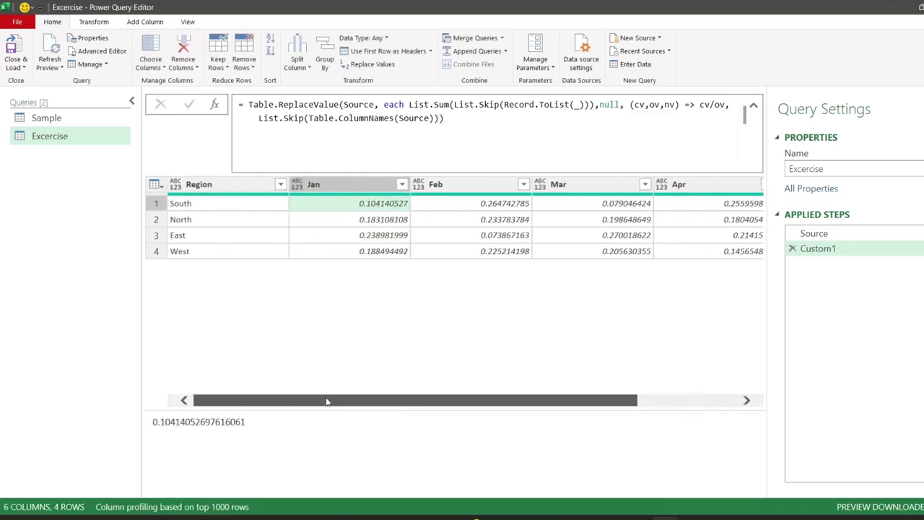
Step: Change the data type of all month columns from Jan to May to Percentage
{"action": "left_click", "coordinate": [451, 190]}
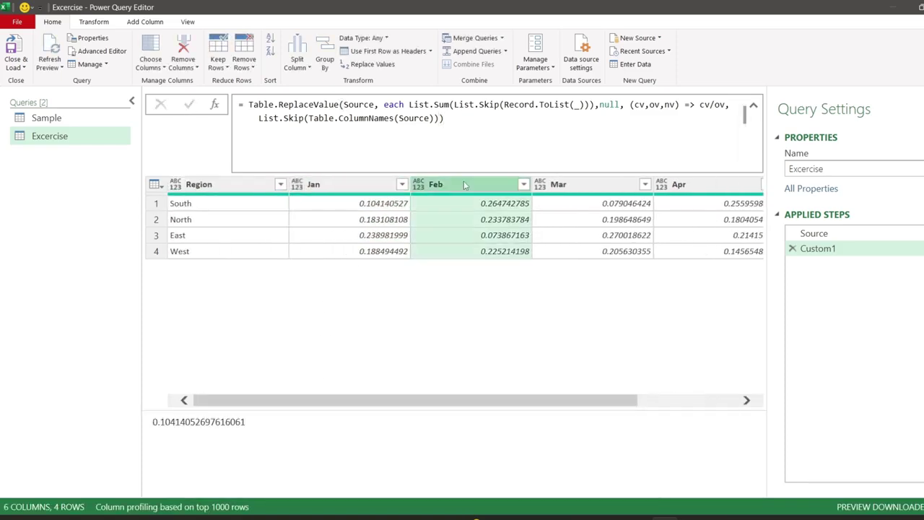
{"action": "left_click", "coordinate": [340, 186]}
{"action": "left_click_drag", "start_coordinate": [330, 493], "coordinate": [470, 499]}
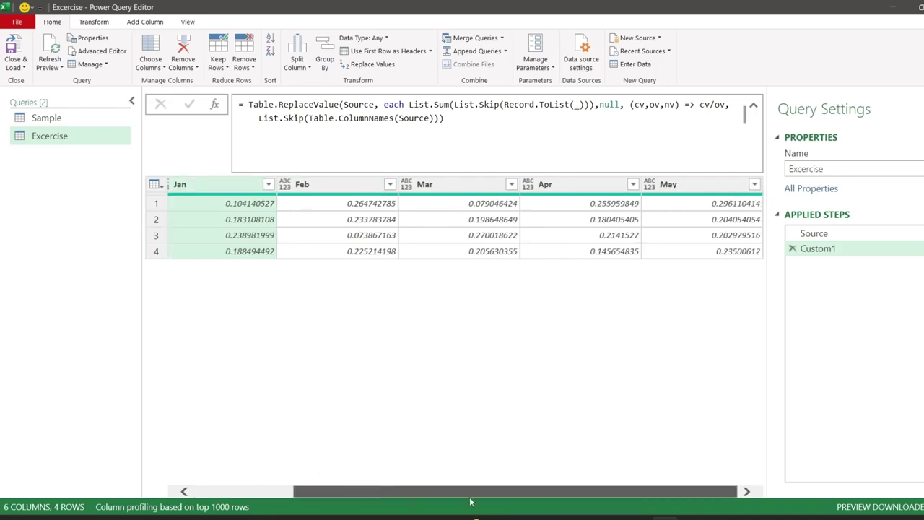
{"action": "left_click", "coordinate": [687, 190], "text": "shift"}
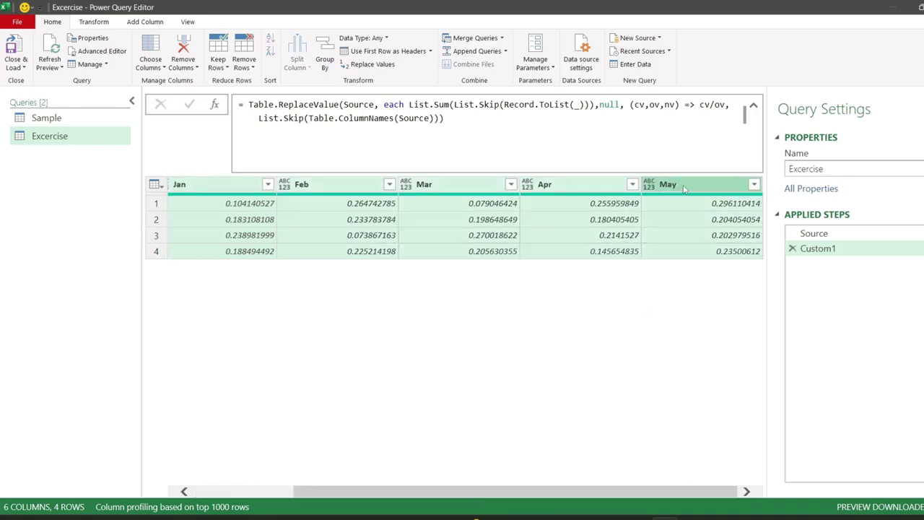
{"action": "right_click", "coordinate": [685, 189]}
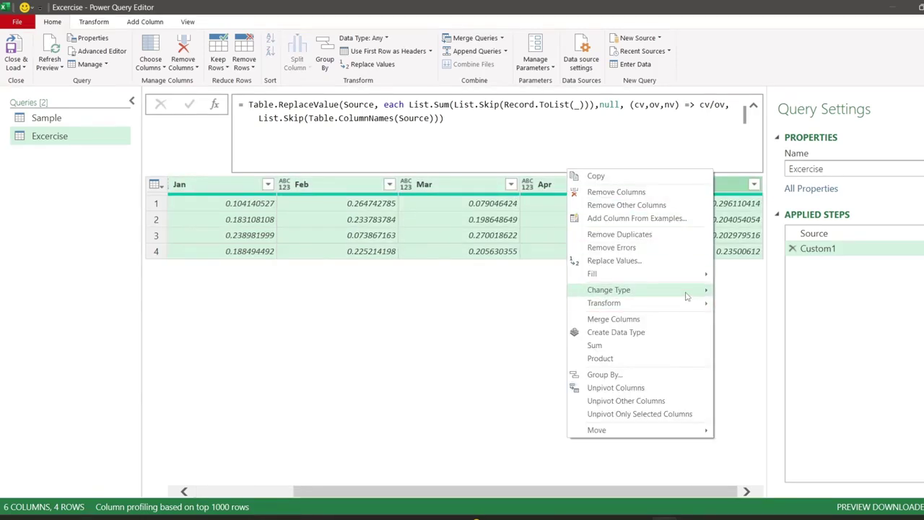
{"action": "mouse_move", "coordinate": [686, 291]}
{"action": "left_click", "coordinate": [751, 326]}
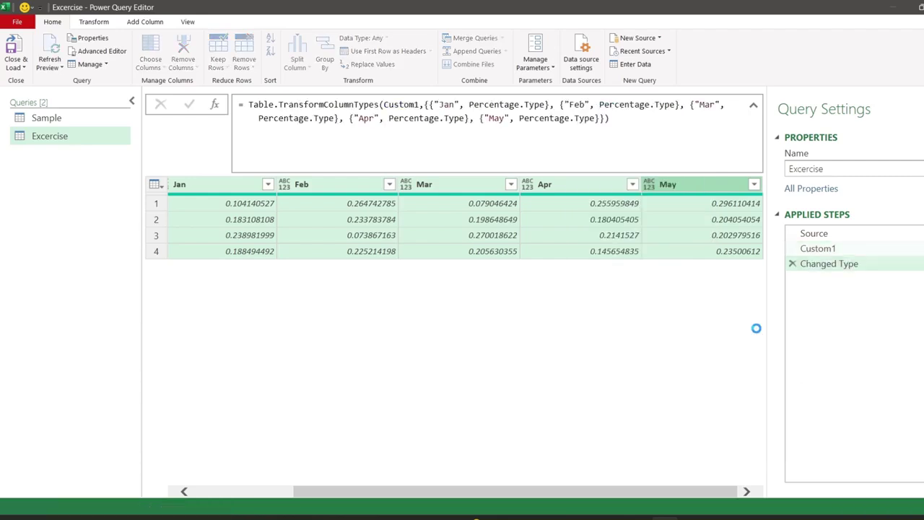
{"action": "left_click_drag", "start_coordinate": [629, 497], "coordinate": [531, 497]}
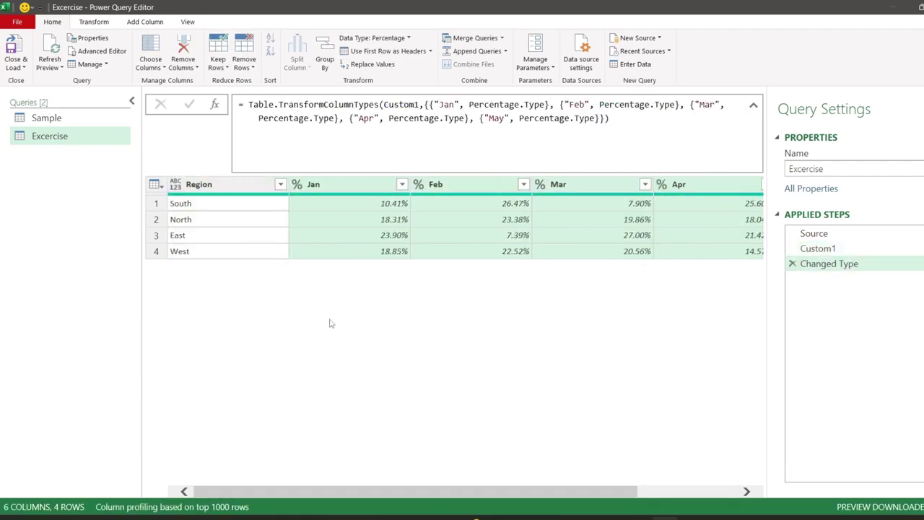
{"action": "left_click", "coordinate": [242, 186]}
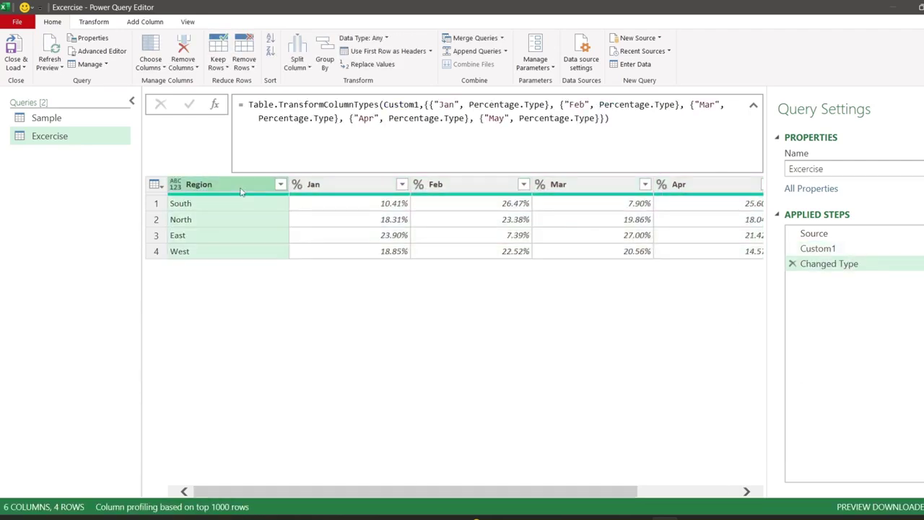